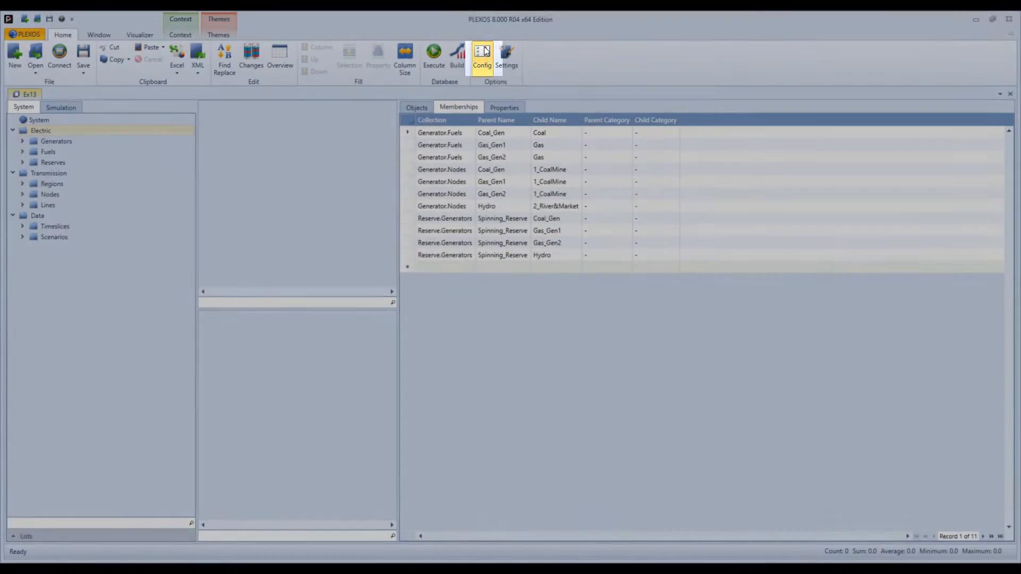
- Open the database configuration and examine which production properties are enabled for the Reserve class
left_click(485, 48)
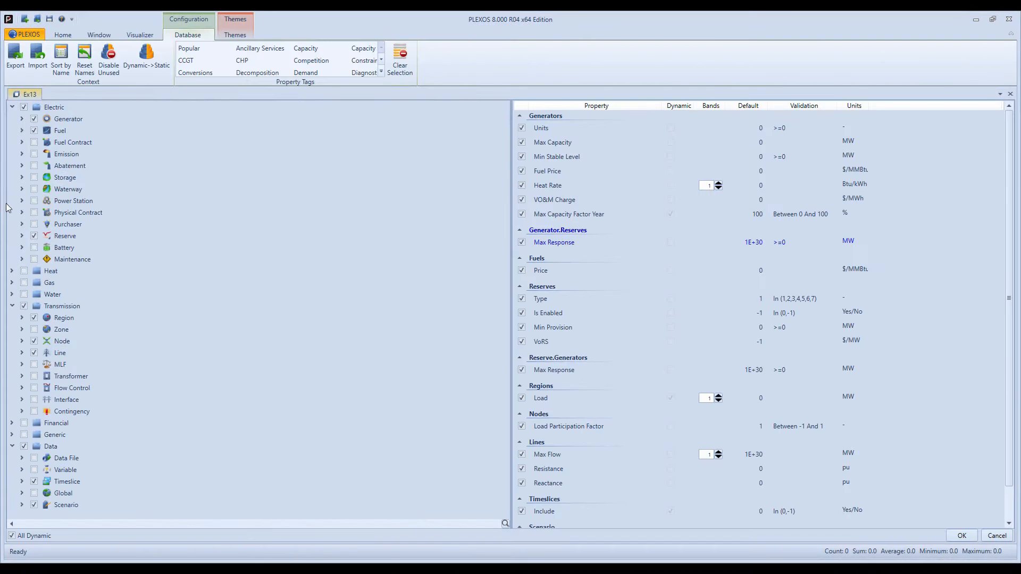
left_click(24, 235)
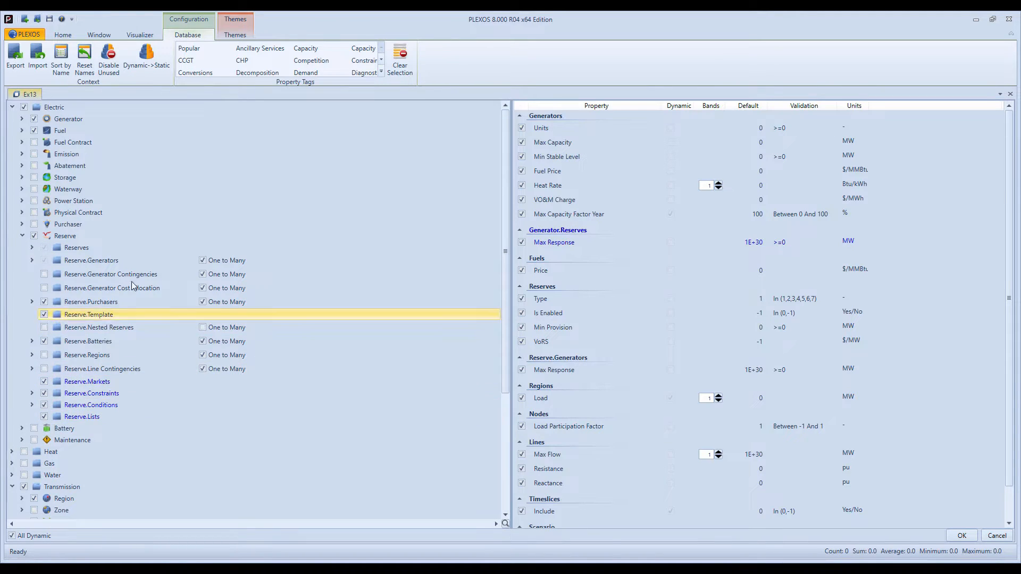
left_click(32, 247)
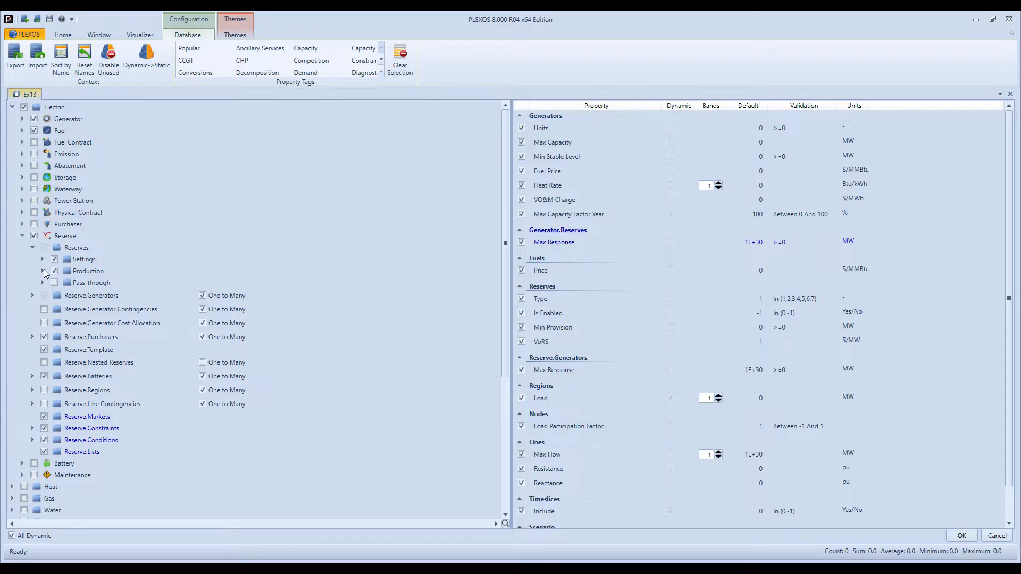
left_click(42, 270)
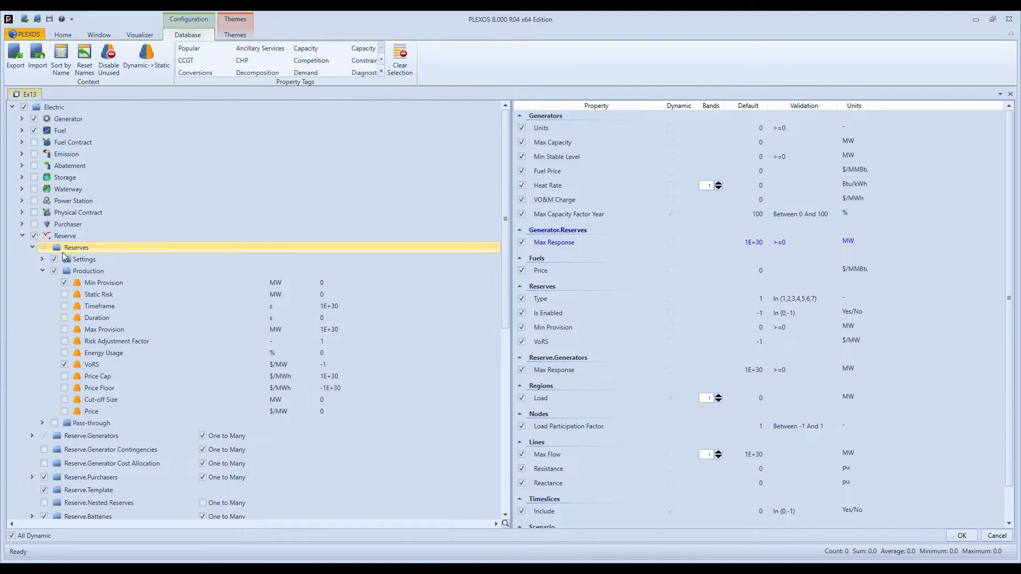
left_click(33, 247)
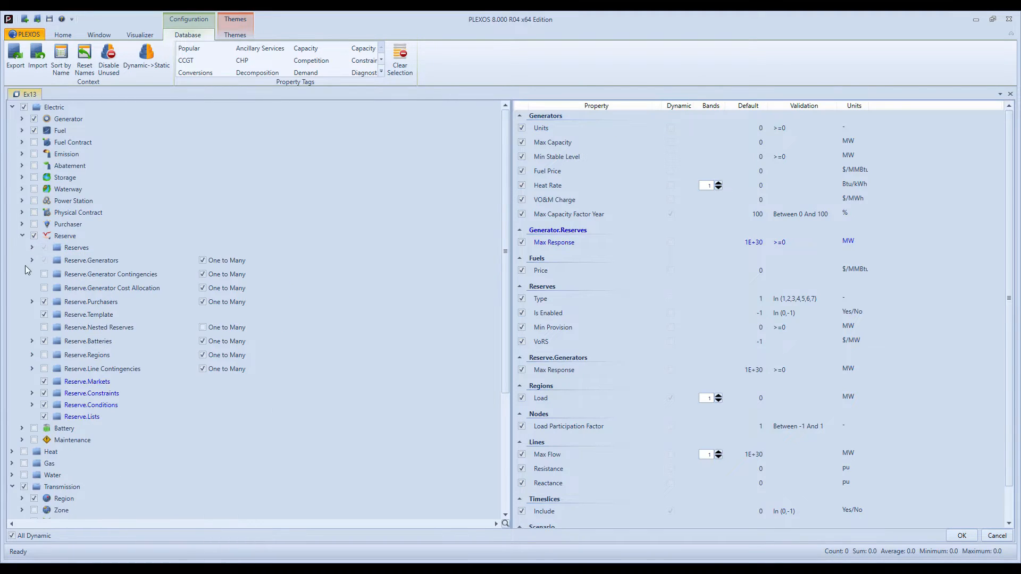
- Check the Max Response property under Reserve.Generators and Generator.Reserves, and close the configuration
left_click(32, 260)
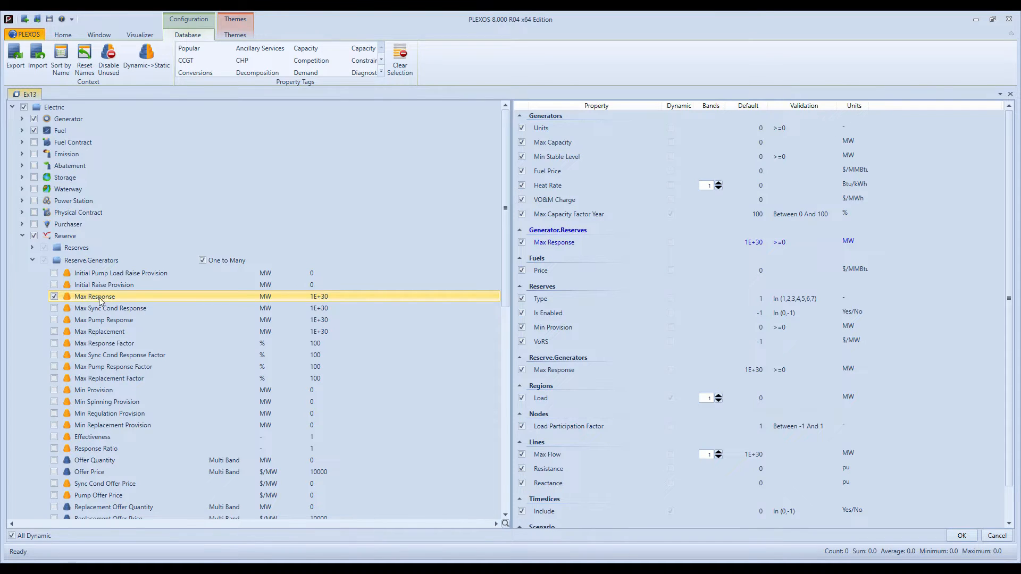
left_click(32, 260)
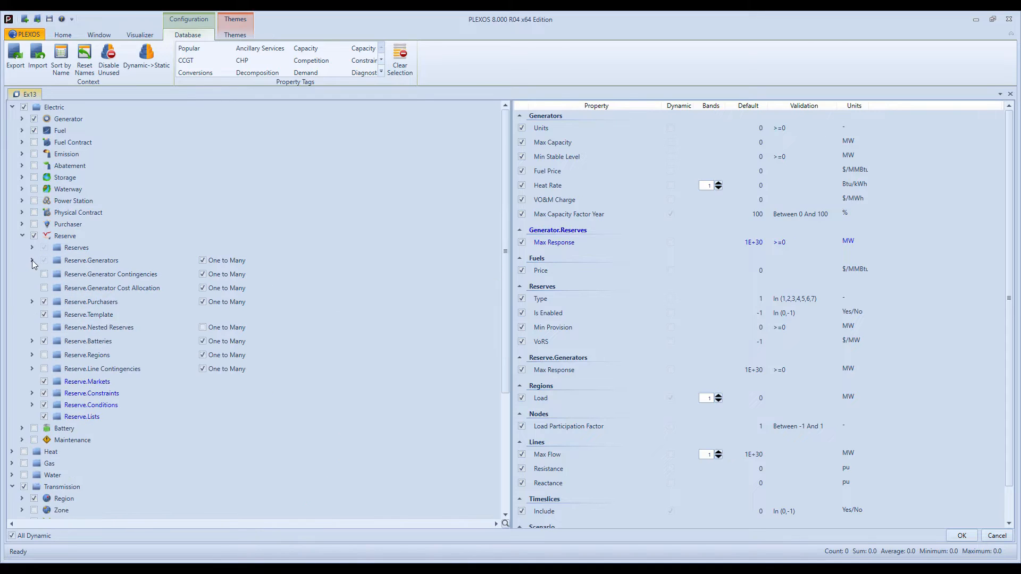
left_click(22, 120)
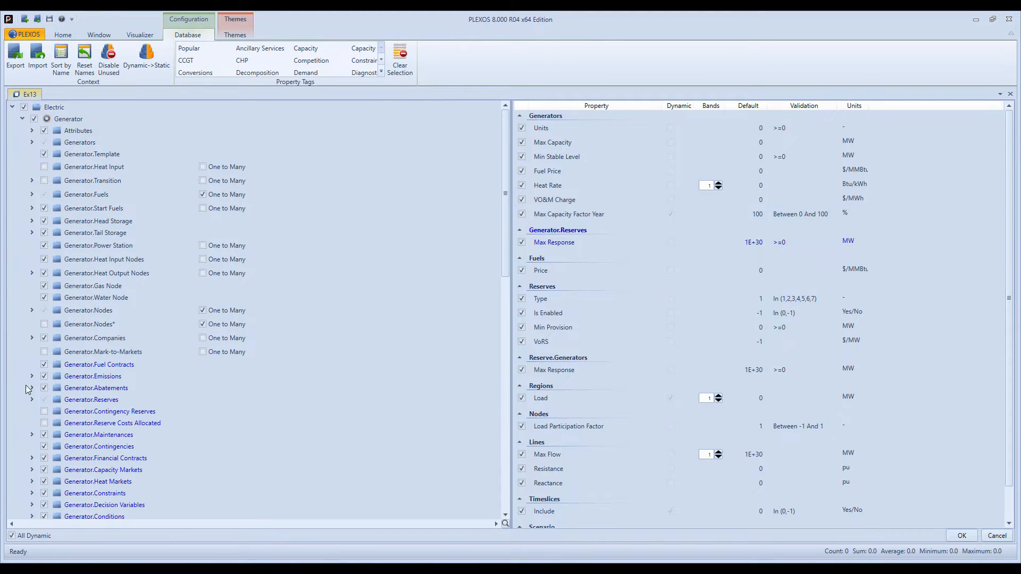
left_click(31, 400)
scroll(32, 400, "down", 1)
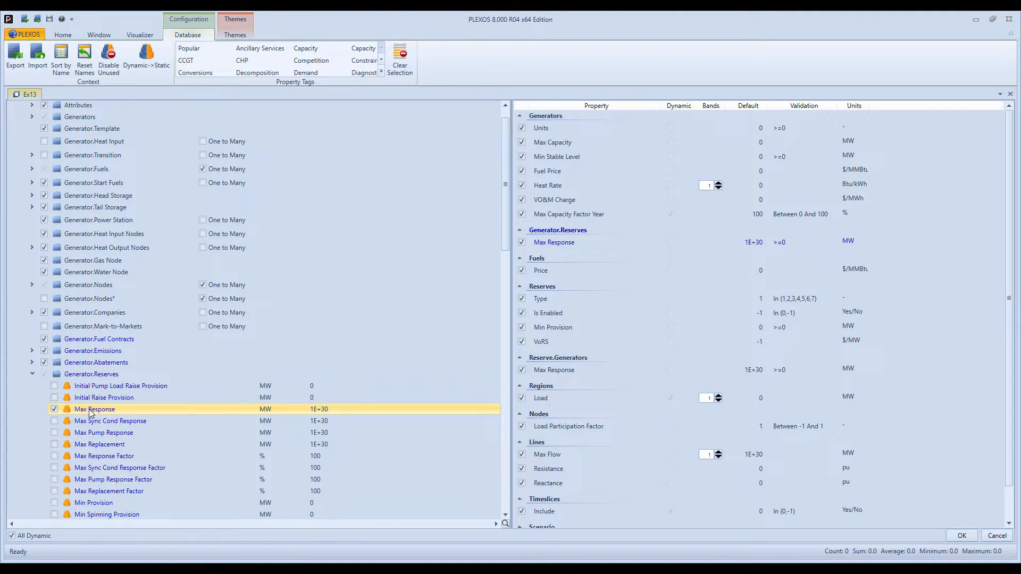
left_click(961, 535)
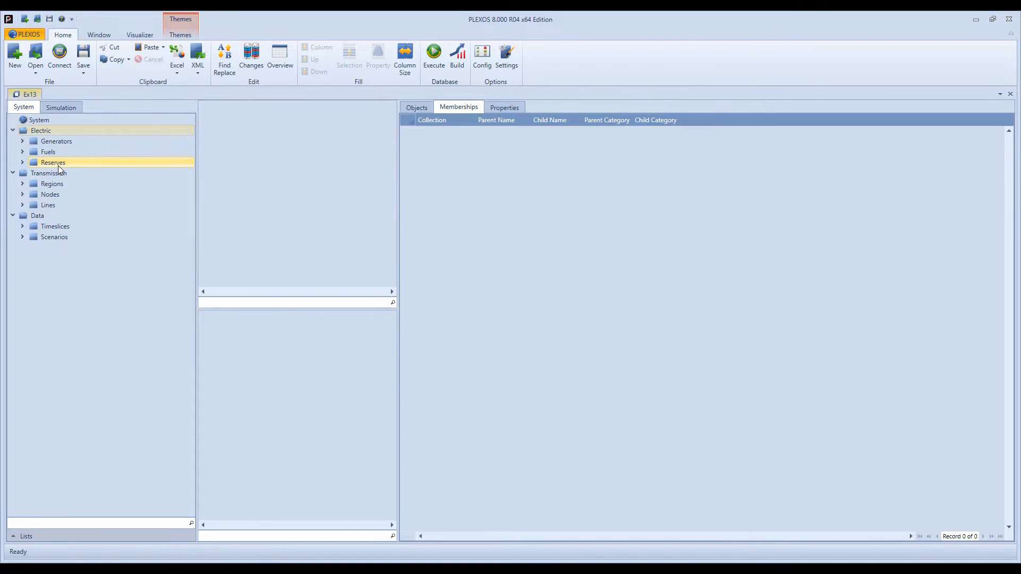
- Review the memberships of the Spinning_Reserve object and the Reserves scenario
left_click(22, 163)
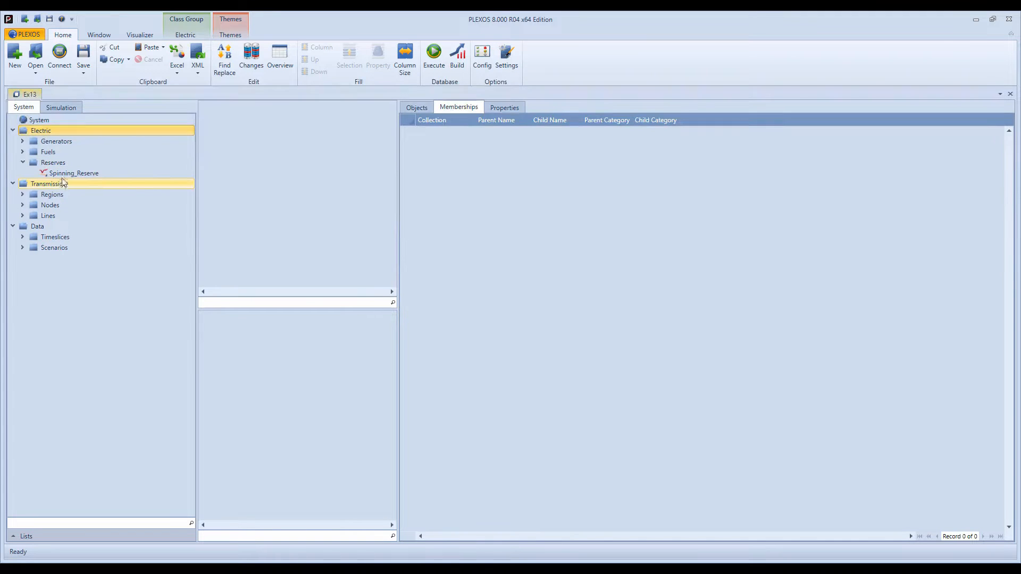
left_click(99, 174)
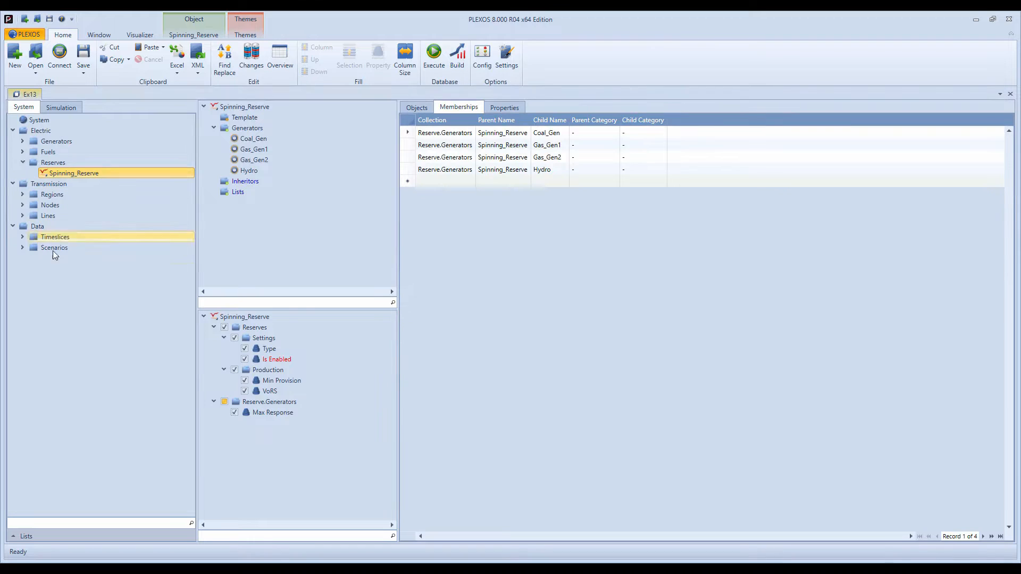
left_click(23, 247)
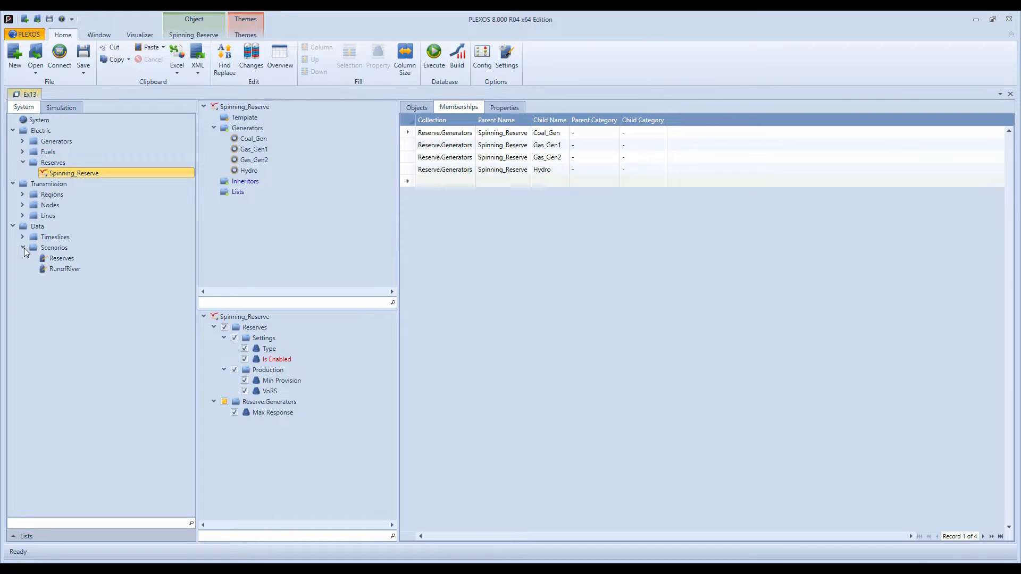
left_click(81, 260)
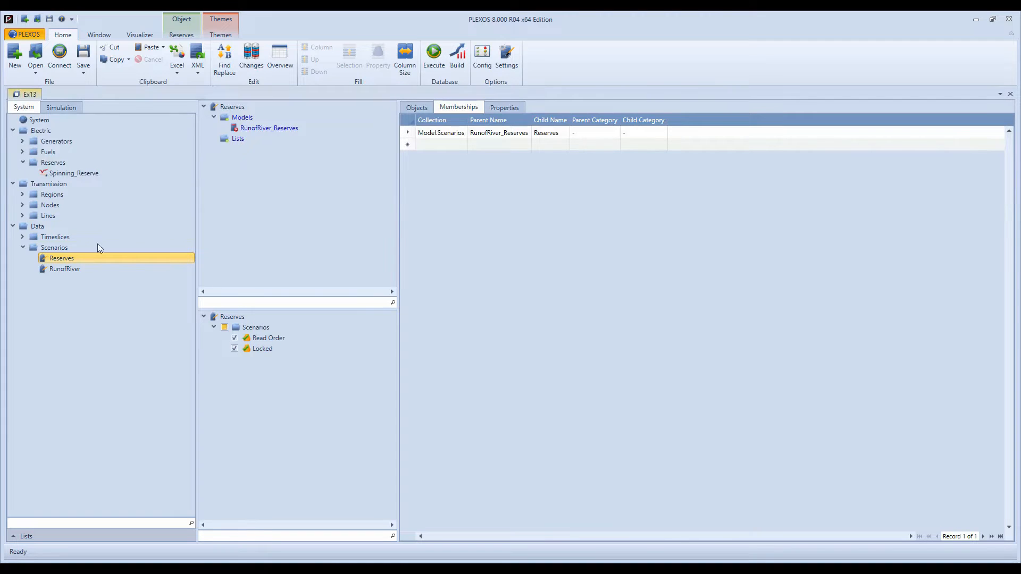
left_click(78, 172)
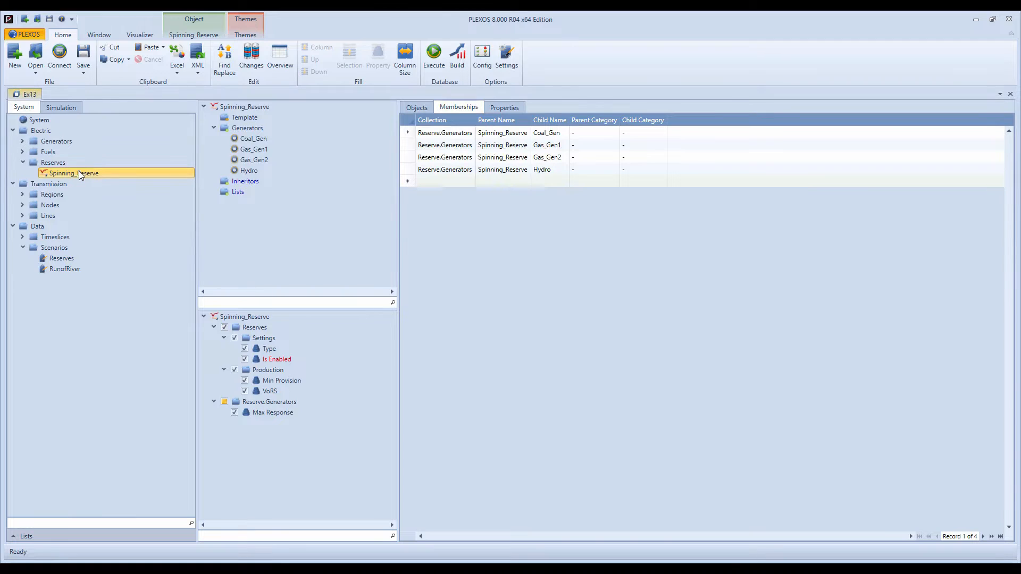
- Review the properties of Spinning_Reserve and consult the help page for the reserve Type property
left_click(268, 317)
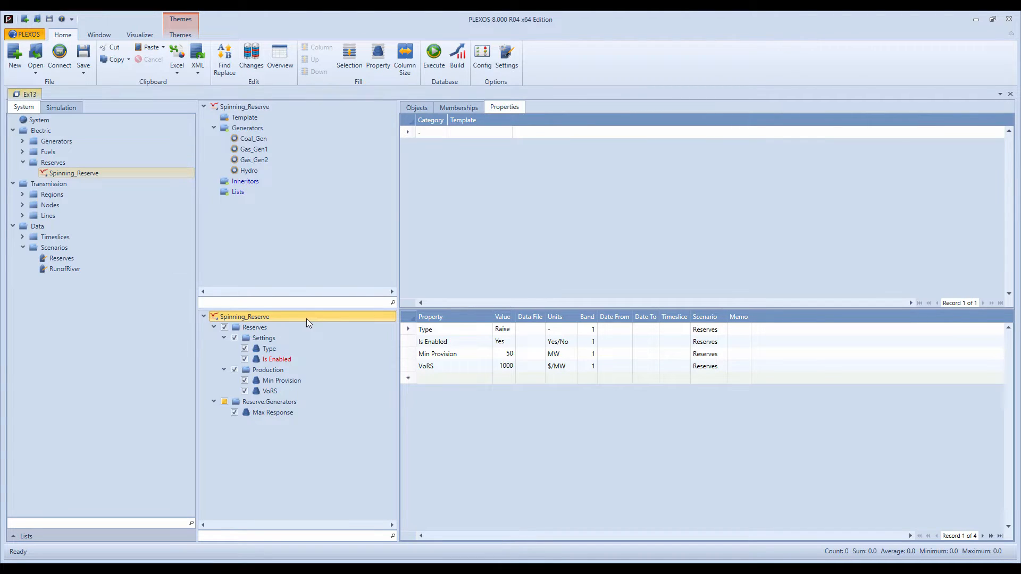
left_click(277, 349)
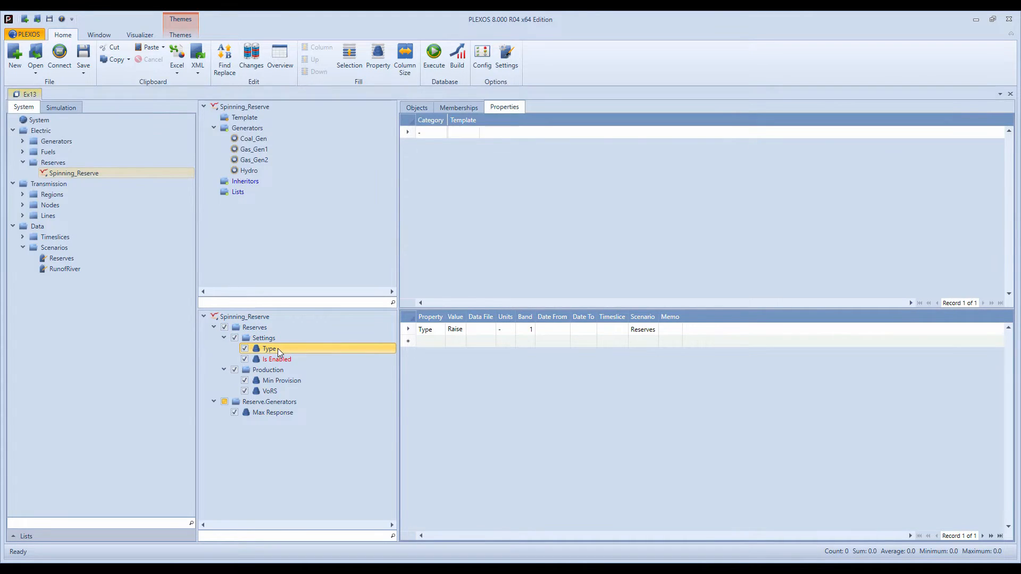
key("F1")
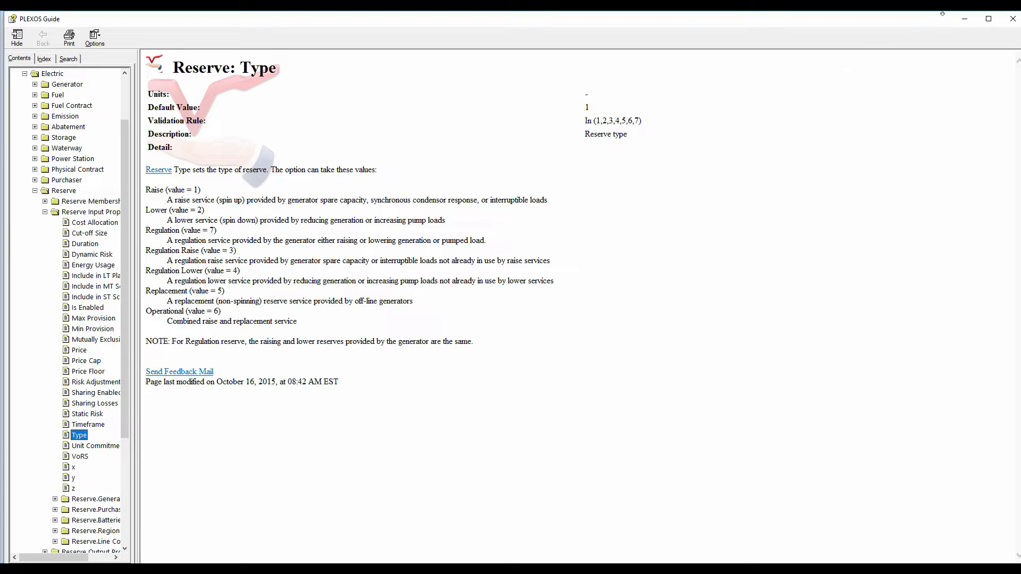
left_click(964, 19)
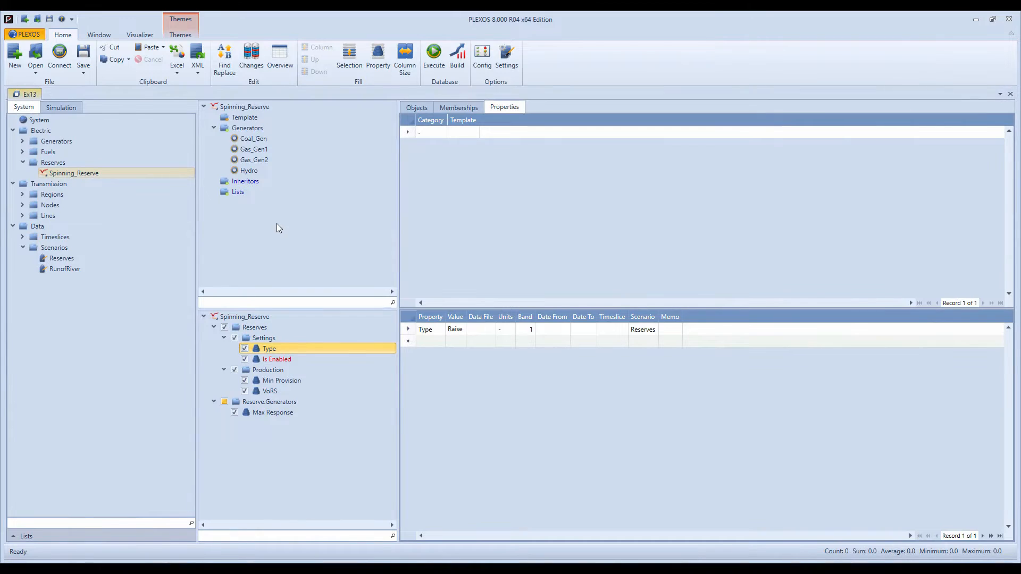
left_click(278, 319)
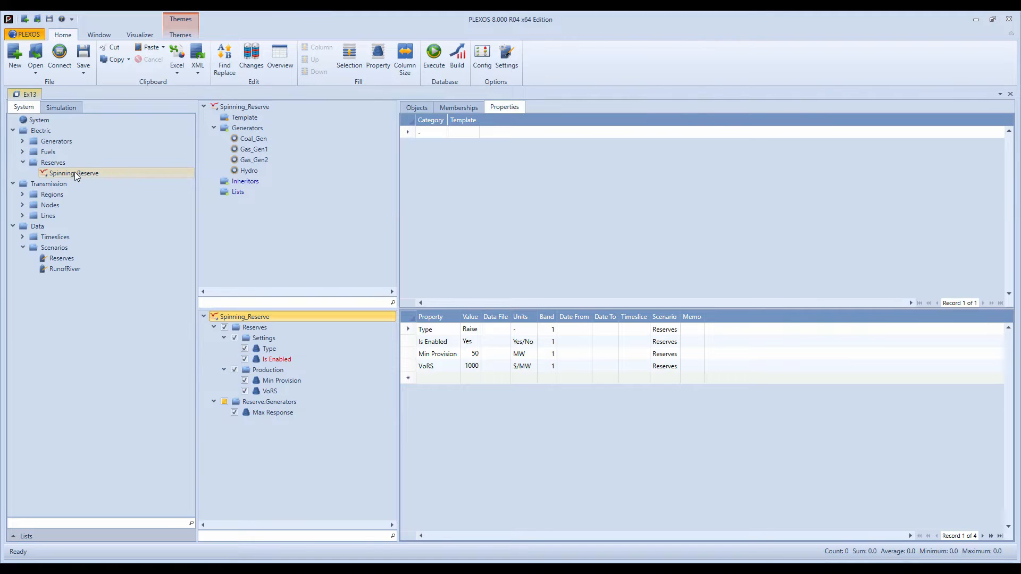
- Examine the generators' properties, including the Max Response each generator offers to the spinning reserve
left_click(23, 141)
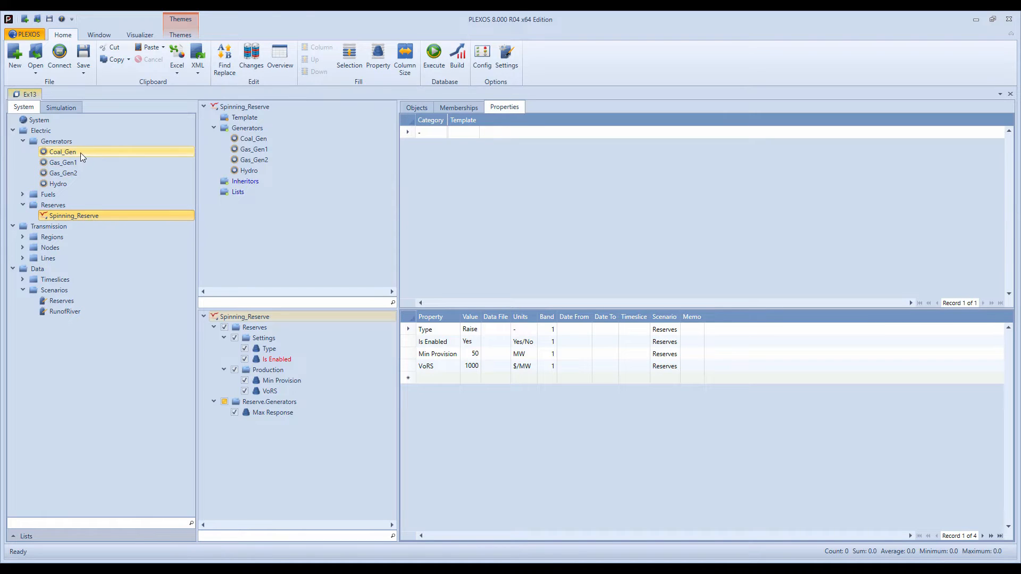
left_click(64, 142)
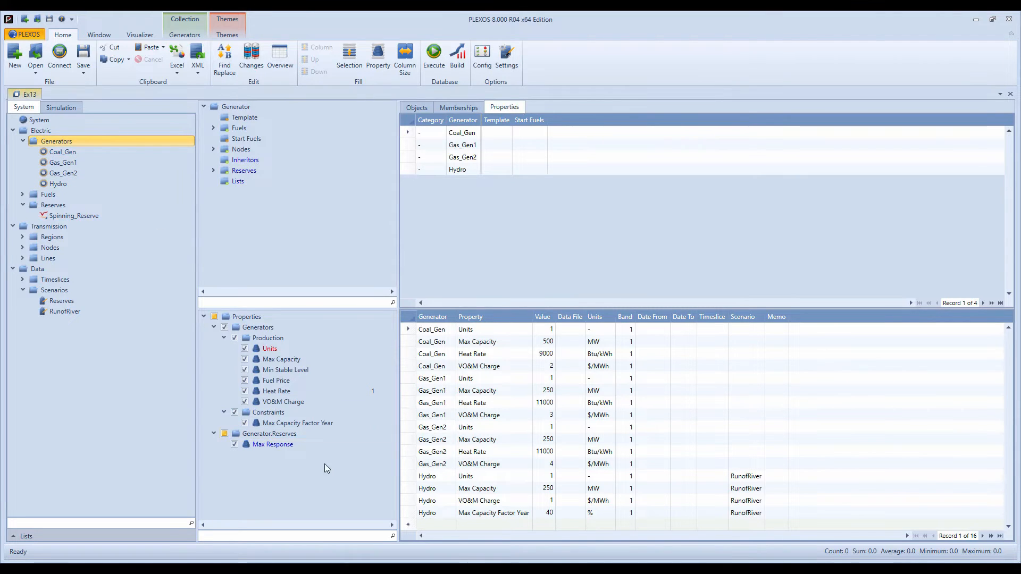
left_click(294, 444)
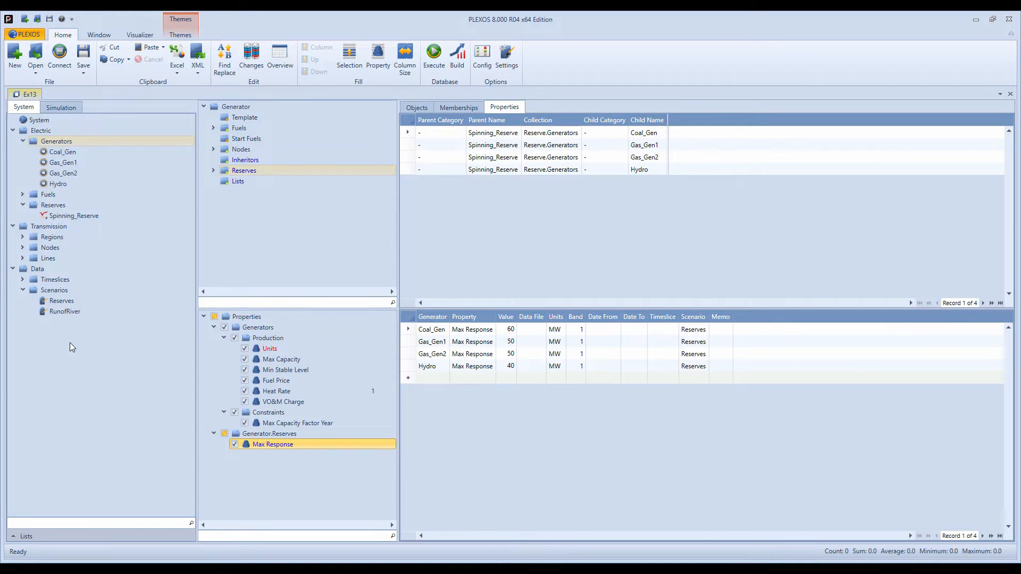
- Open the RunofRiver_Reserves simulation model and review its horizon and report settings
left_click(67, 107)
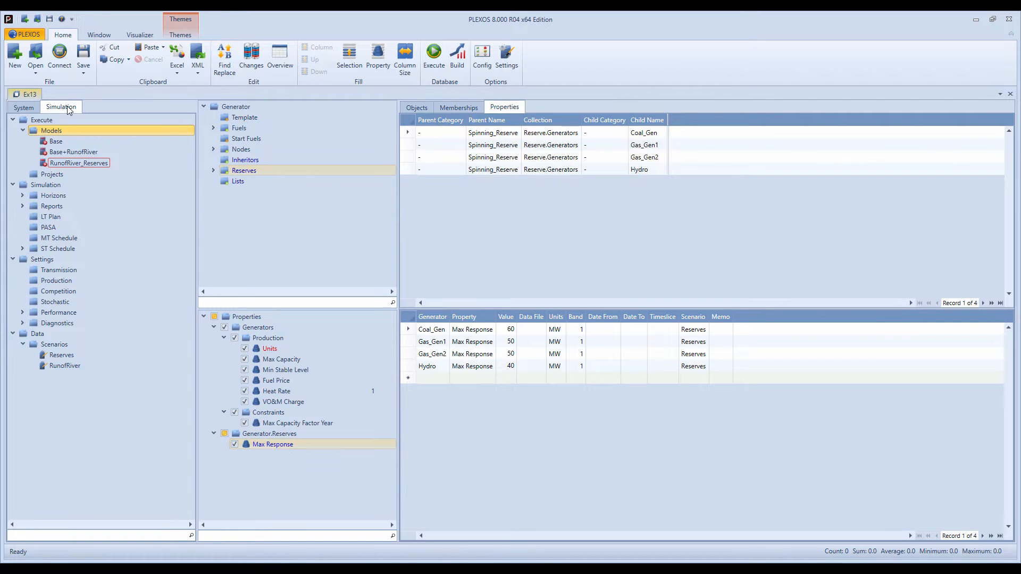
left_click(82, 152)
right_click(82, 152)
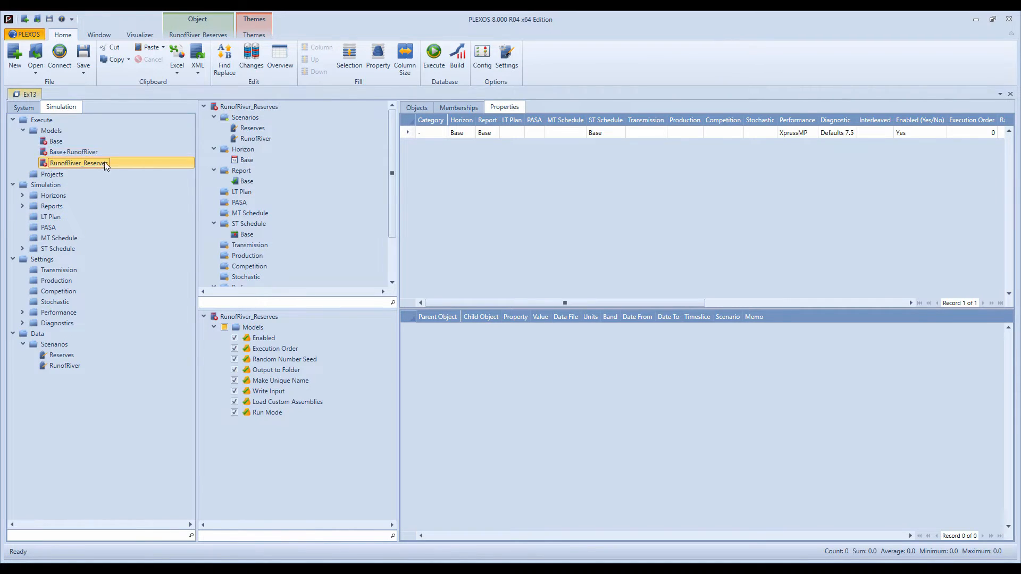
double_click(72, 164)
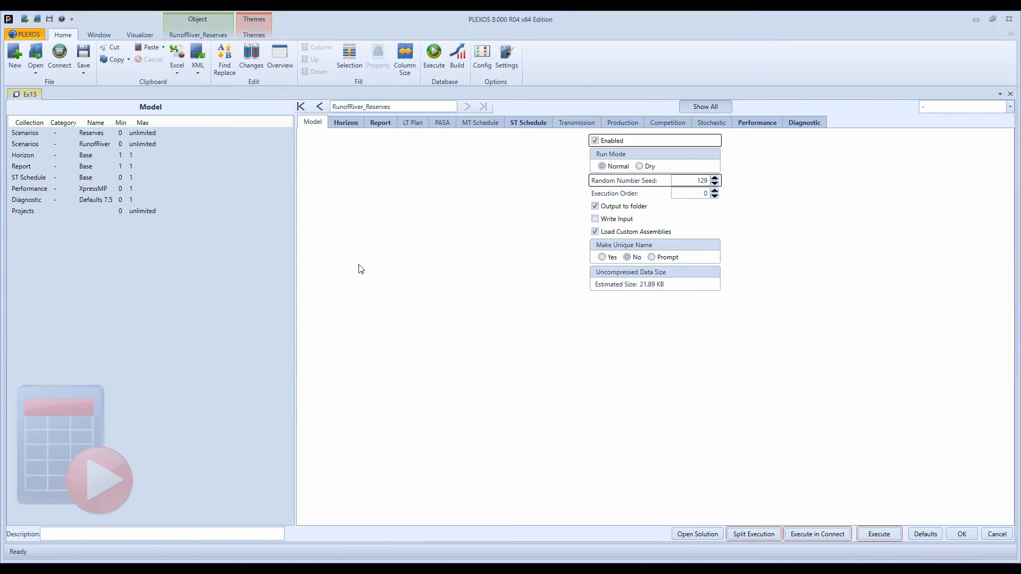
left_click(346, 123)
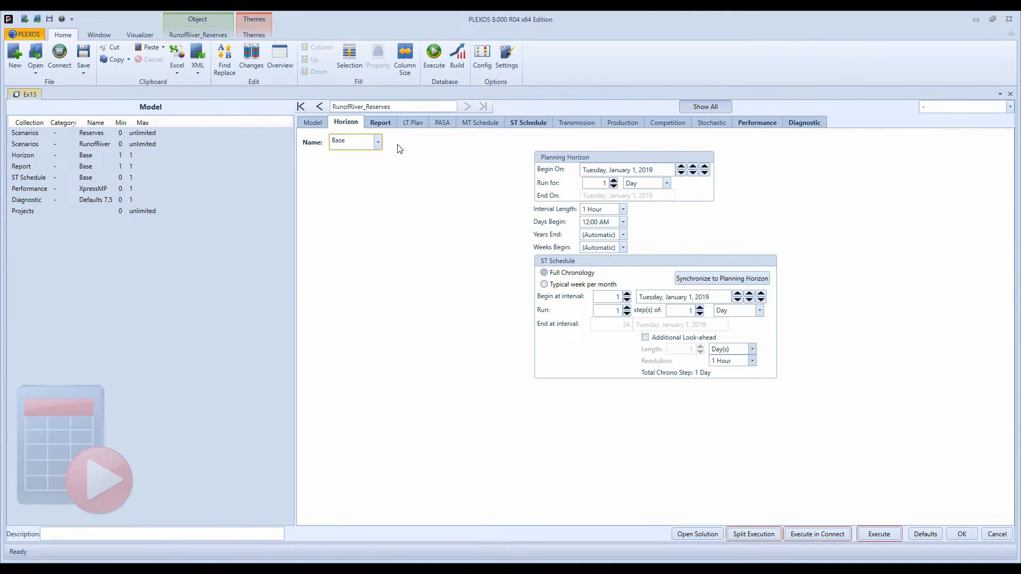
left_click(385, 124)
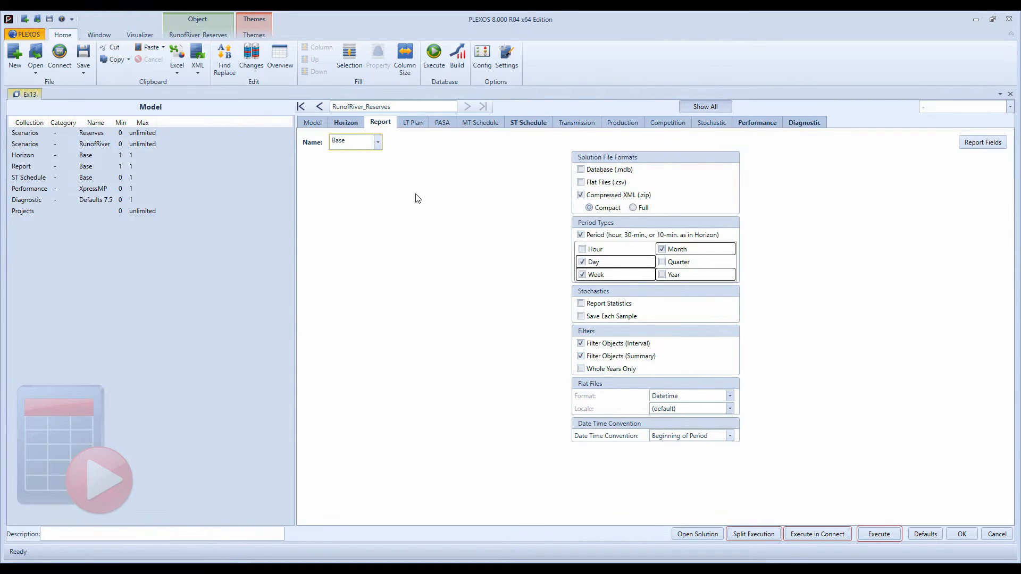
- Check the report fields selected for Reserve production and Reserve.Generators, and return to the model's report settings
left_click(978, 147)
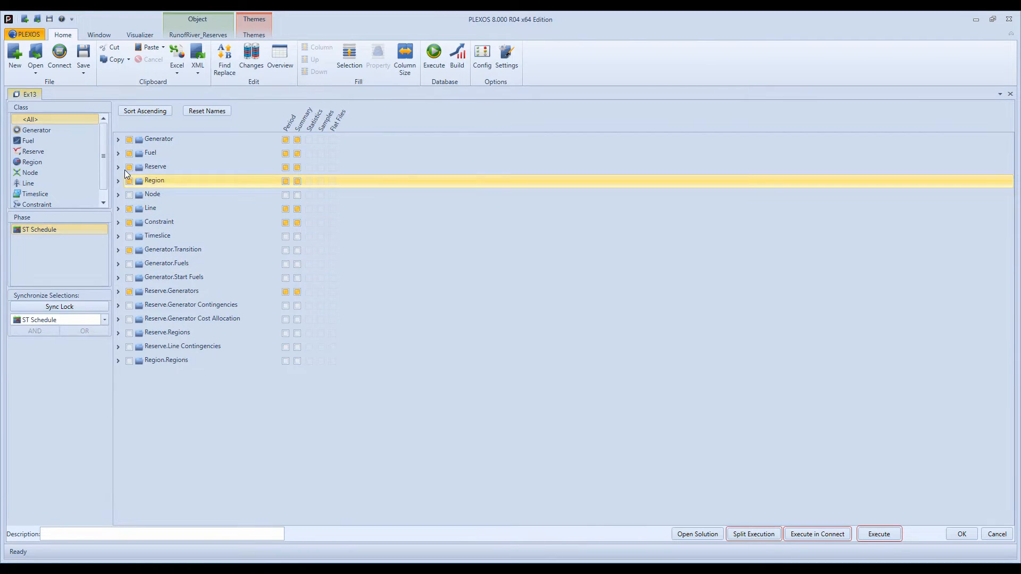
left_click(119, 168)
left_click(129, 180)
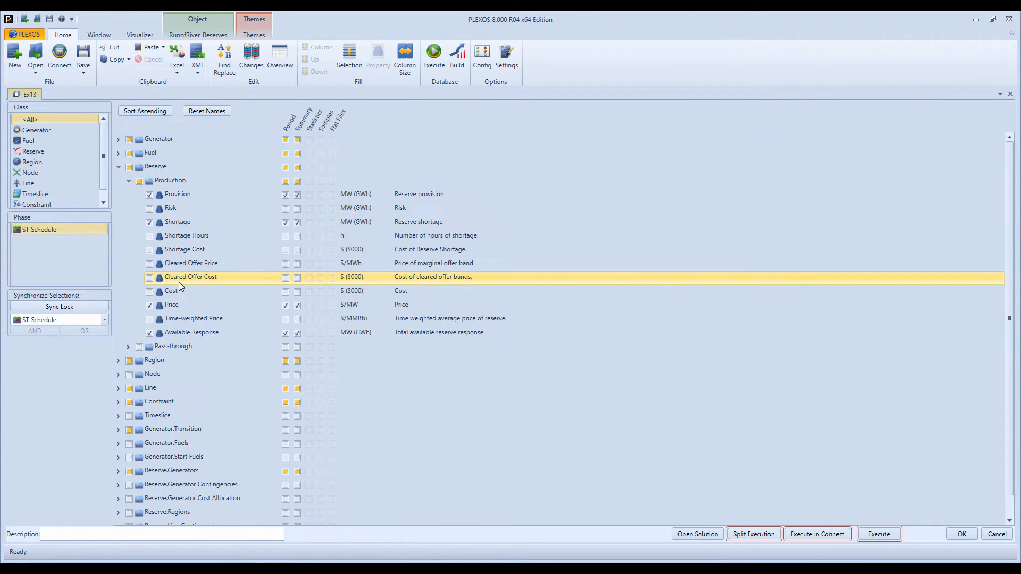
left_click(118, 167)
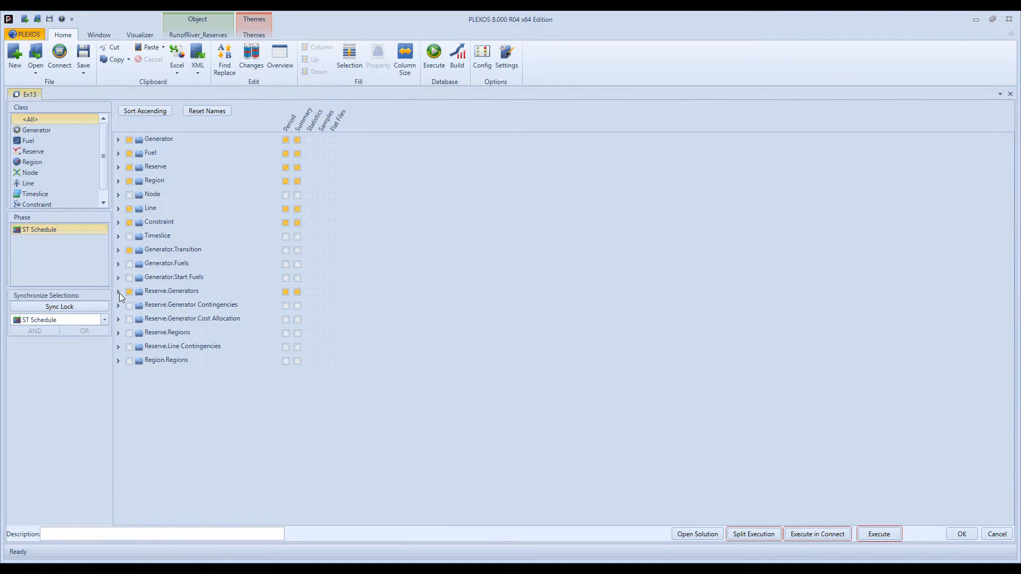
left_click(118, 291)
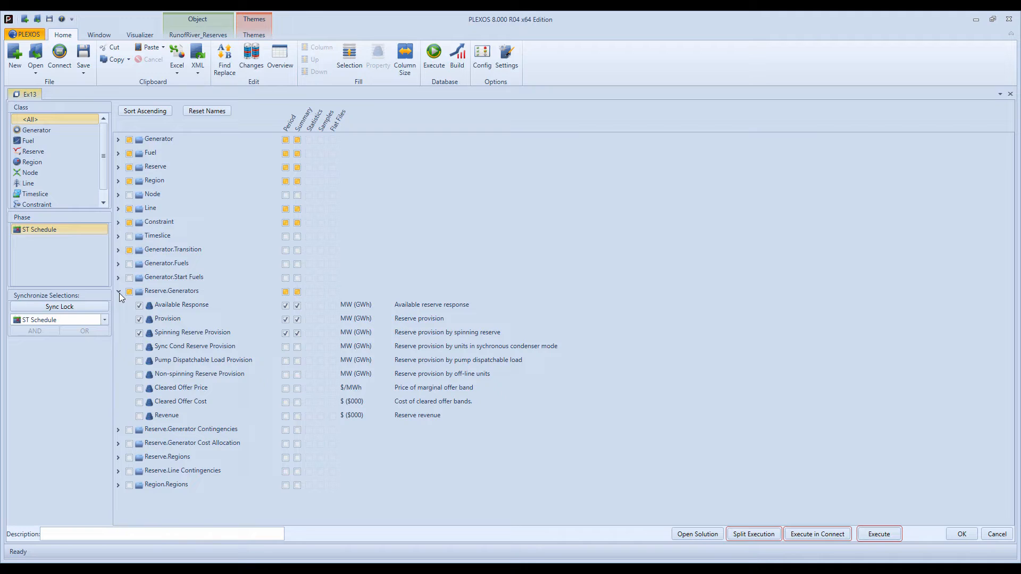
left_click(961, 534)
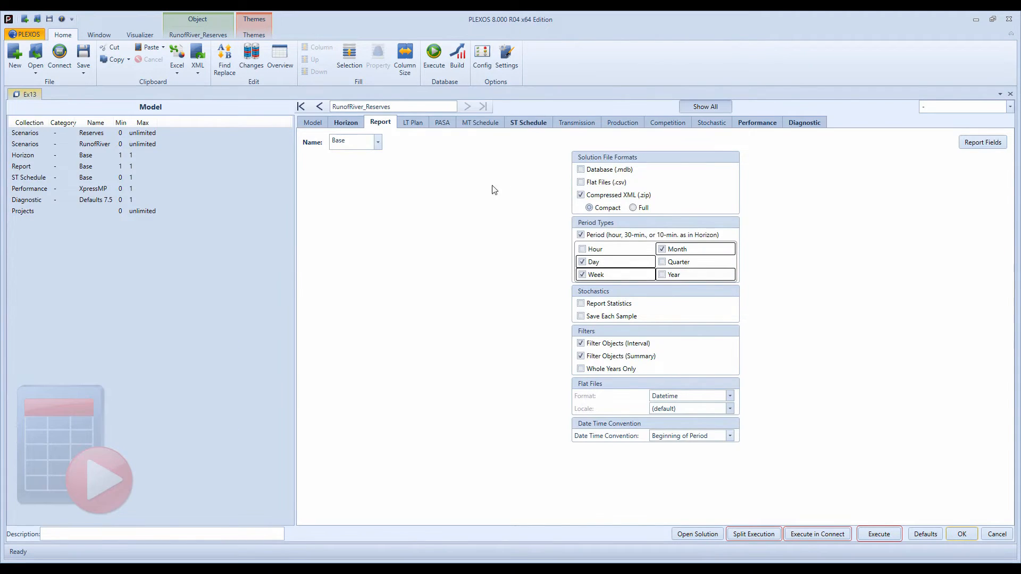
- Review the model's ST Schedule settings, including transmission detail, and its solver performance settings
left_click(522, 126)
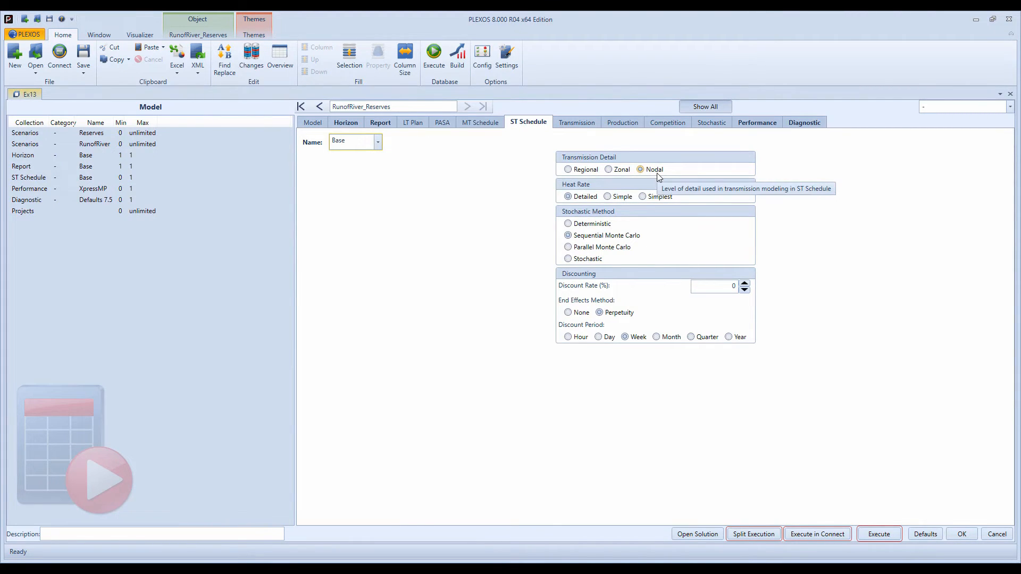
left_click(766, 124)
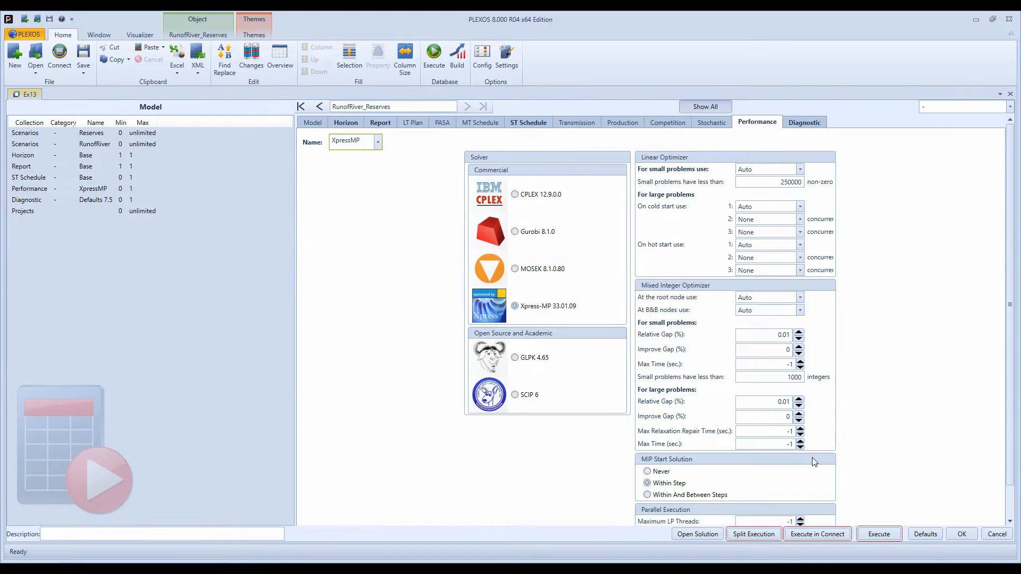
- Accept and close the model's settings, and open the solution of the RunofRiver_Reserves model
left_click(954, 535)
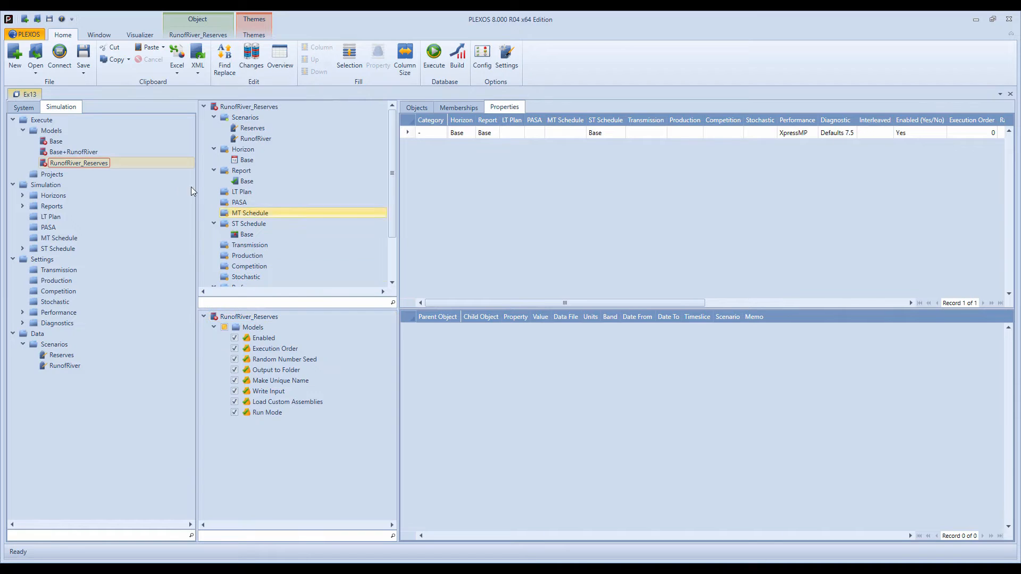
right_click(75, 164)
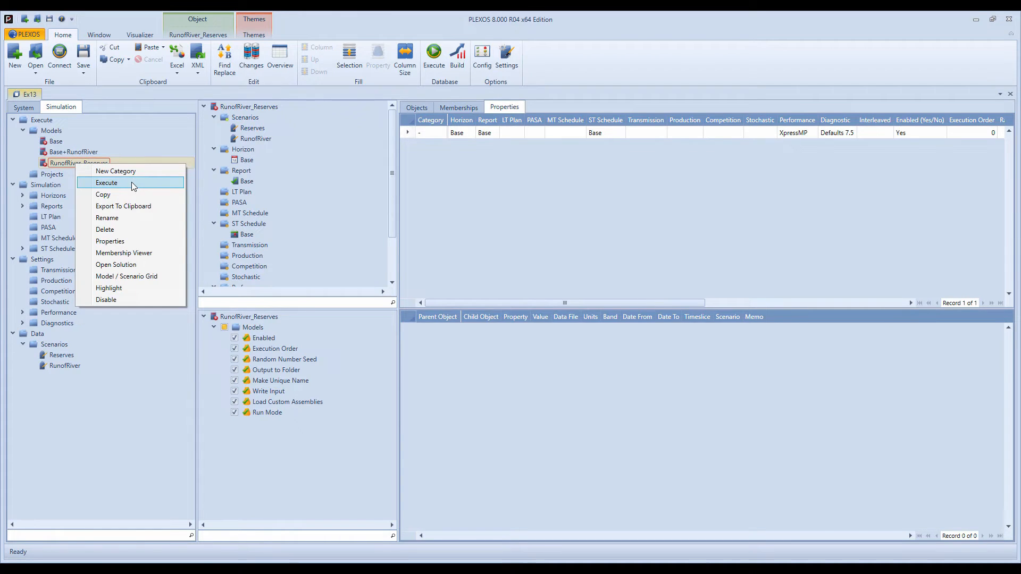
left_click(141, 266)
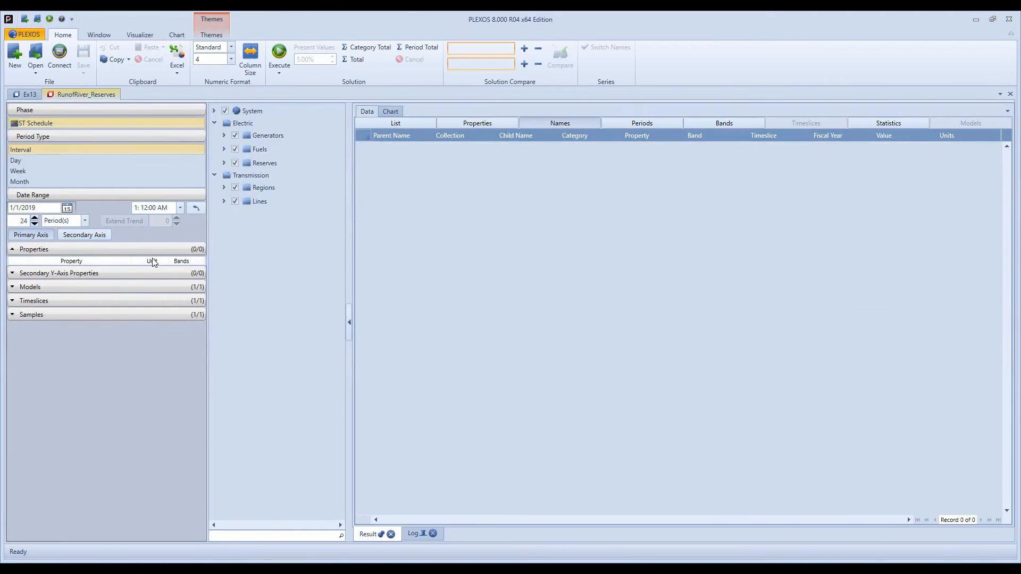
- Query the interval results of the Reserves class for Provision, Shortage, Price and Available Response, and arrange the table by properties
left_click(270, 163)
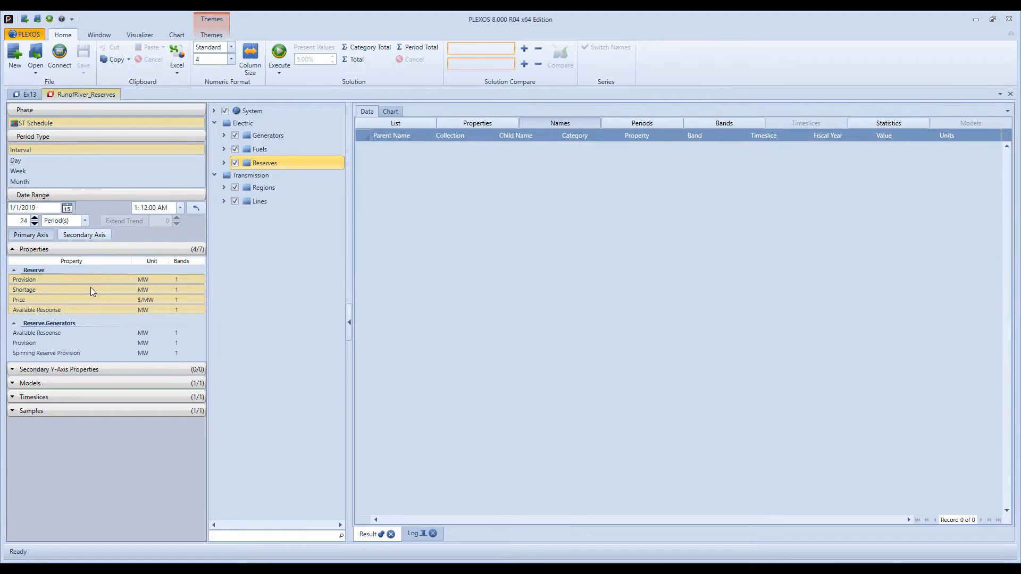
left_click(277, 51)
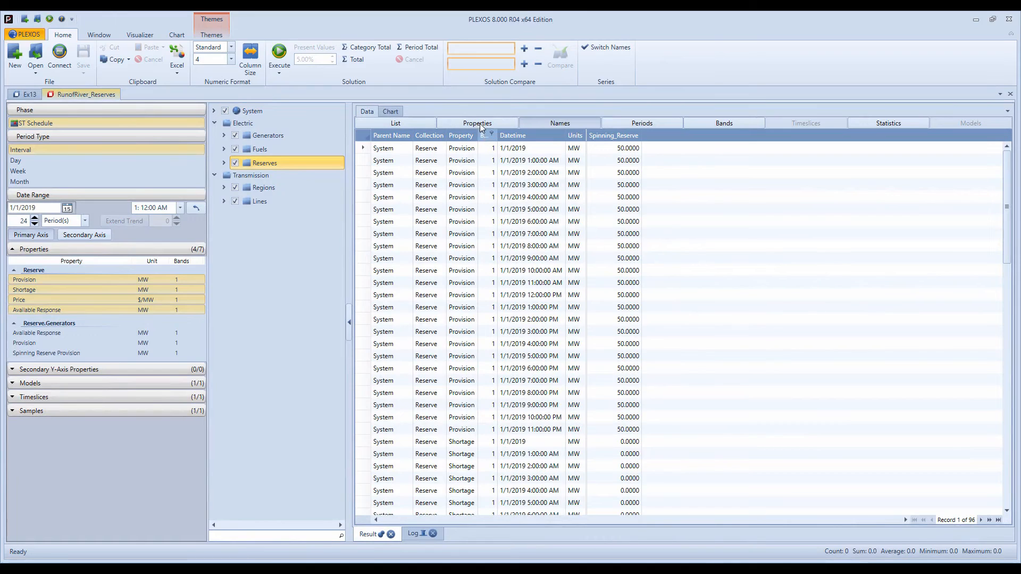
left_click(479, 123)
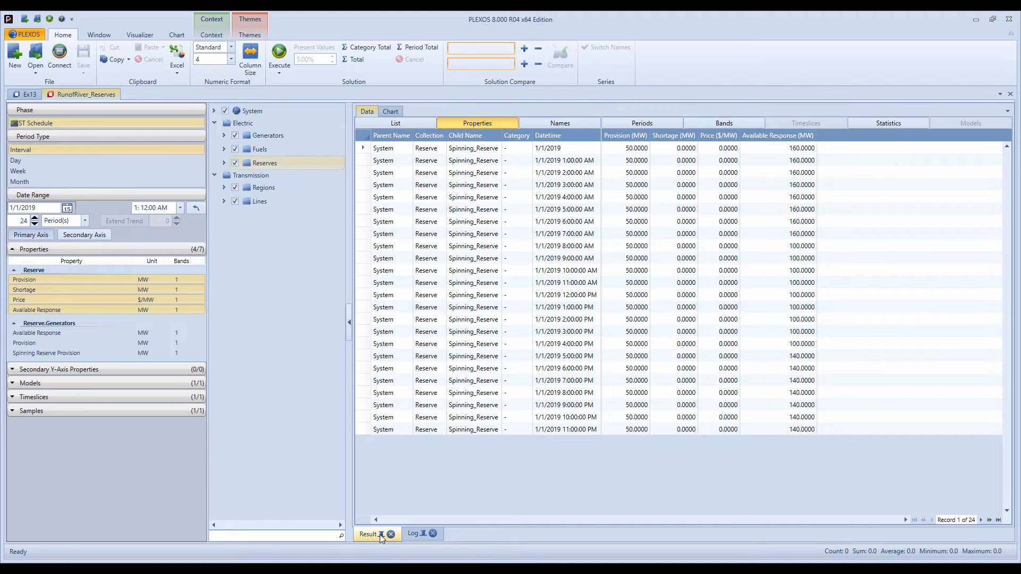
- Query the Reserve.Generators results for Available Response and Provision
left_click(60, 333)
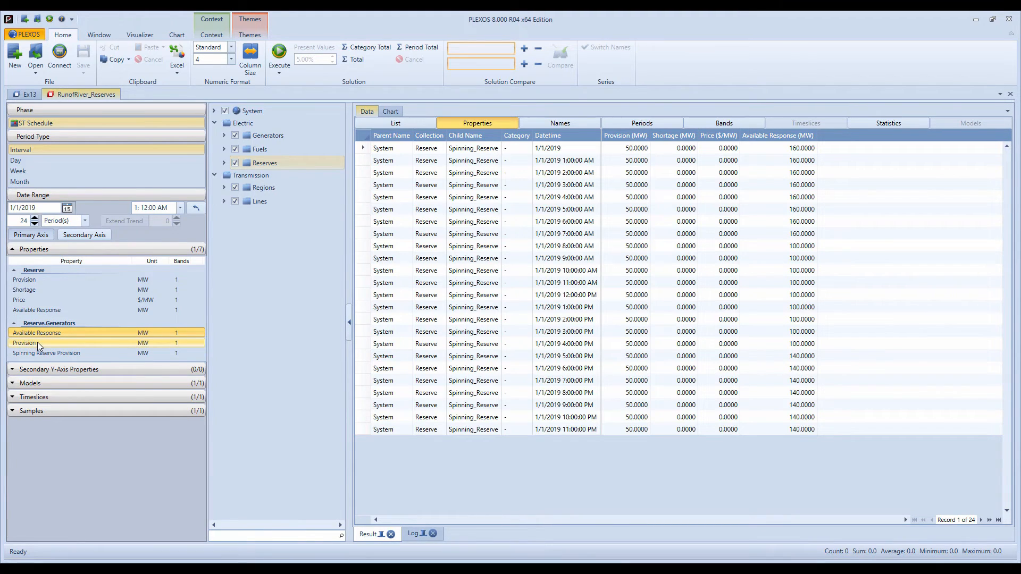
left_click(38, 345)
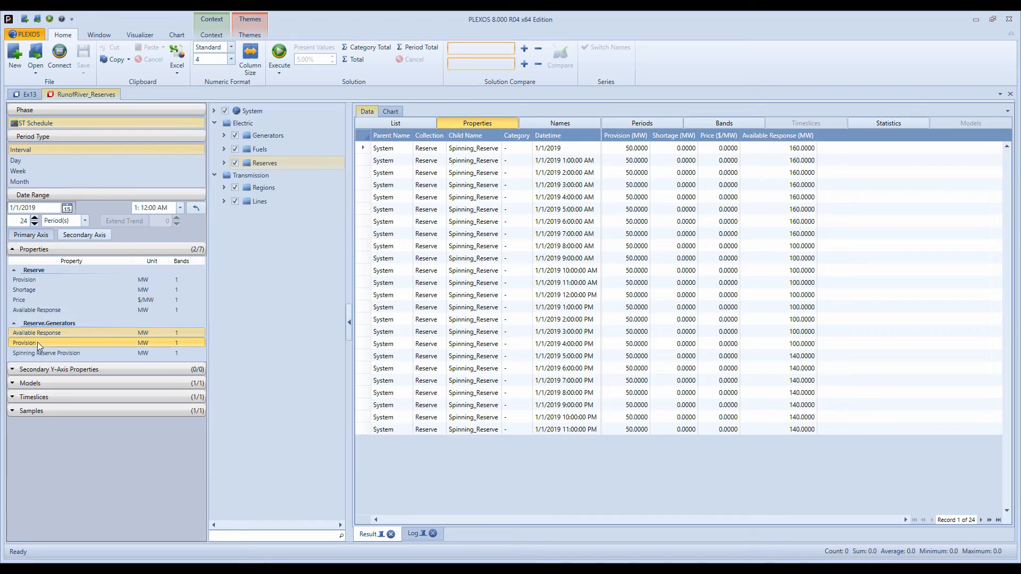
left_click(277, 53)
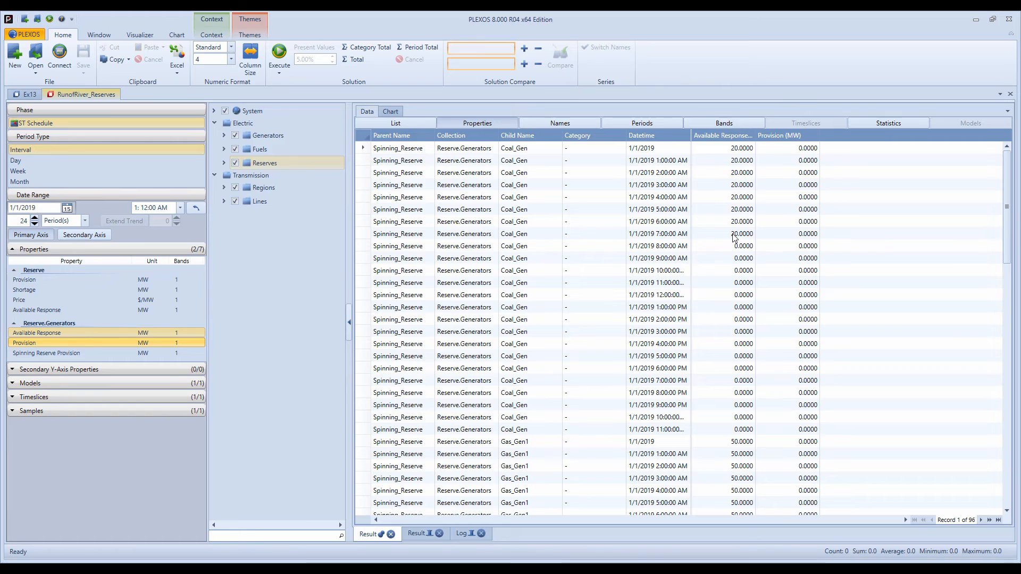
- Examine each generator's hourly available response and reserve provision, checking Gas_Gen2's provision from midnight to 7:00 AM and Hydro's provision in the early hours
scroll(729, 228, "down", 5)
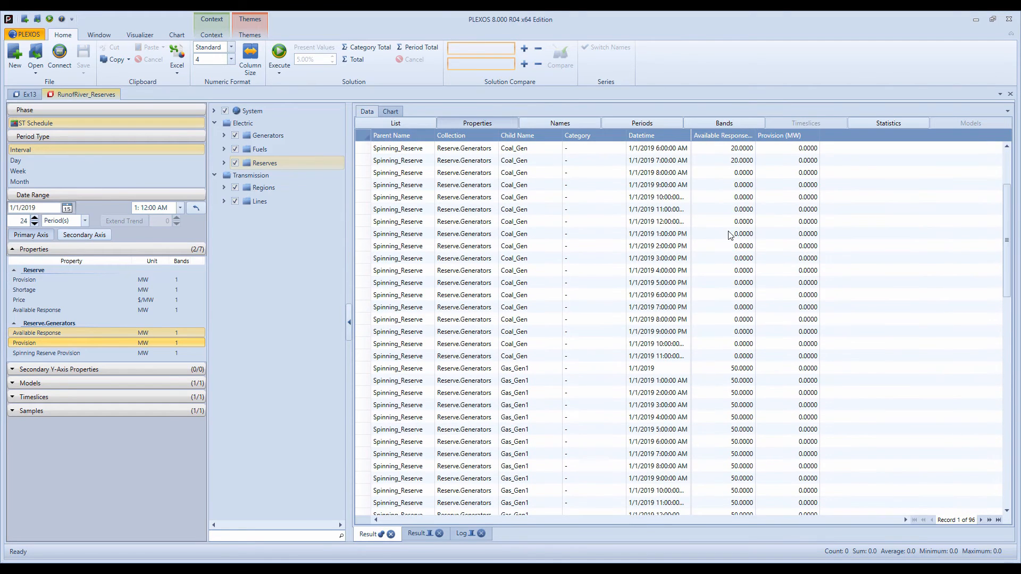
scroll(728, 448, "down", 1)
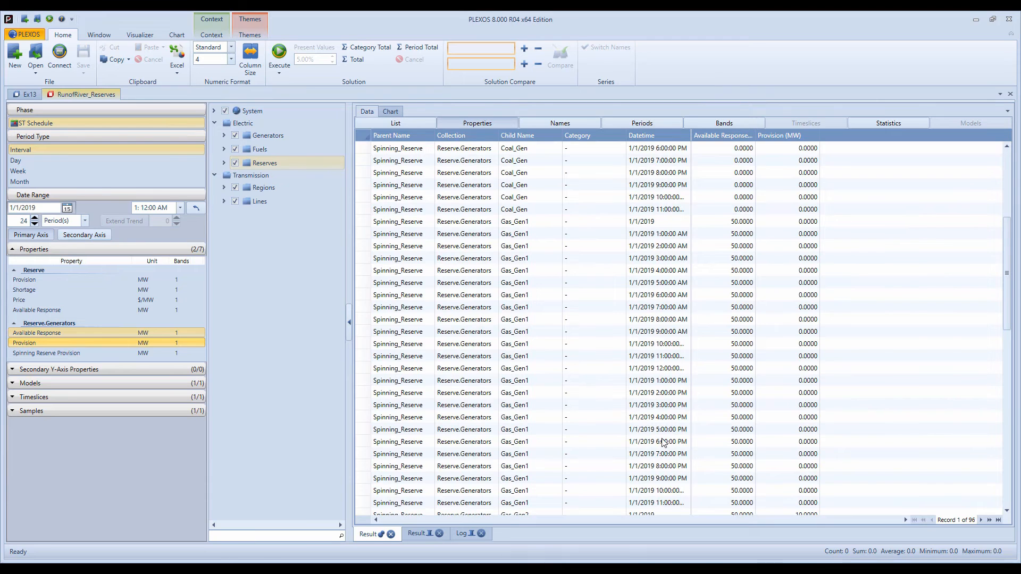
scroll(663, 442, "down", 7)
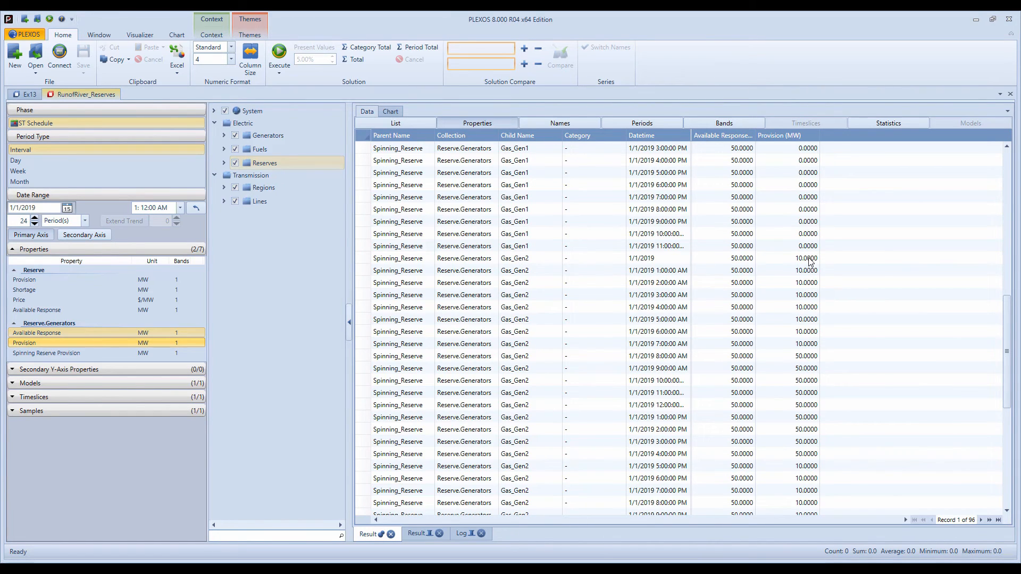
left_click_drag(809, 259, 808, 347)
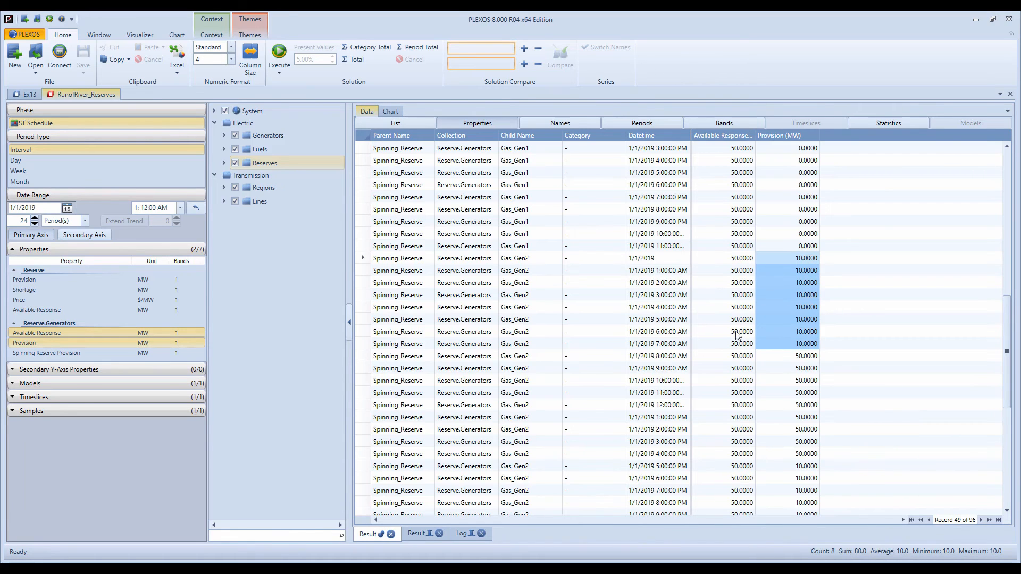
scroll(737, 340, "down", 1)
scroll(738, 340, "down", 3)
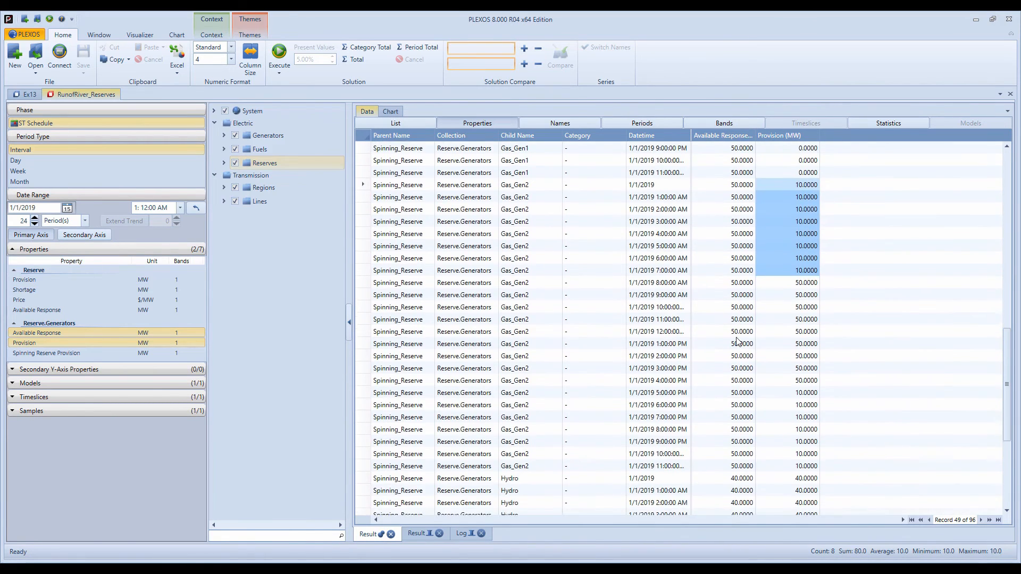
left_click(806, 442)
left_click_drag(806, 443, 806, 516)
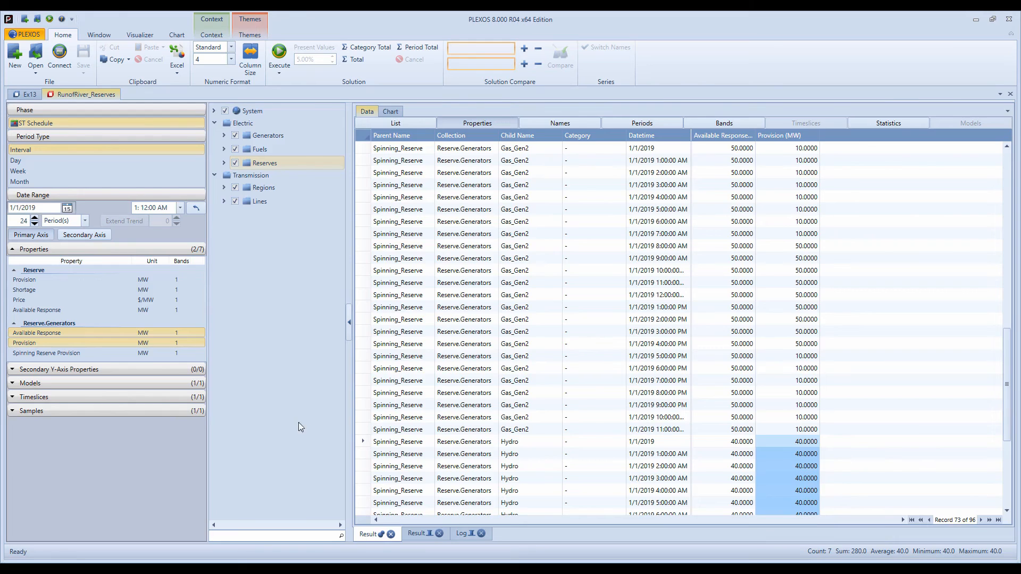
- Query only the Reserve.Generators Provision and arrange the results with one column per generator name
left_click(32, 344)
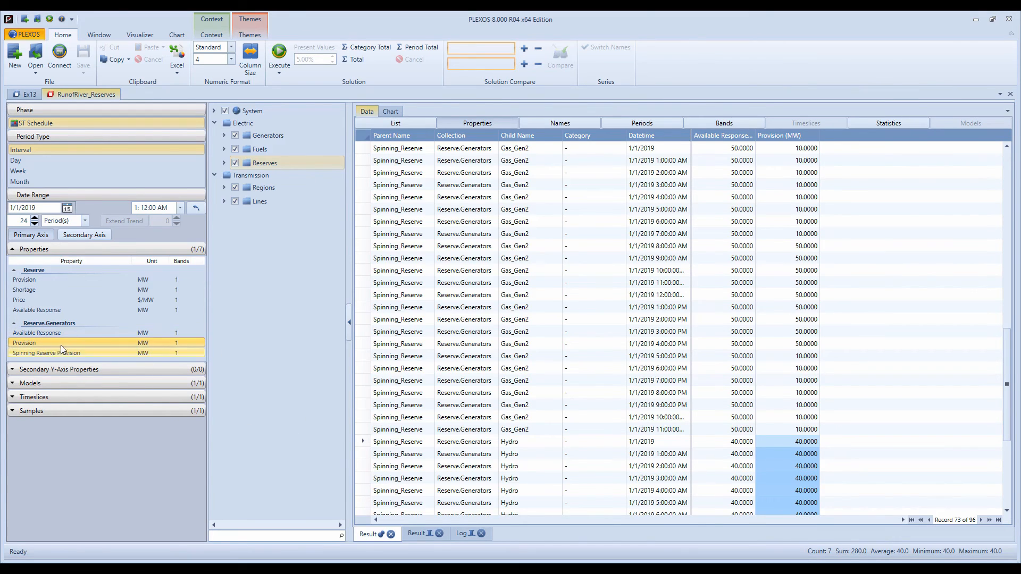
left_click(279, 53)
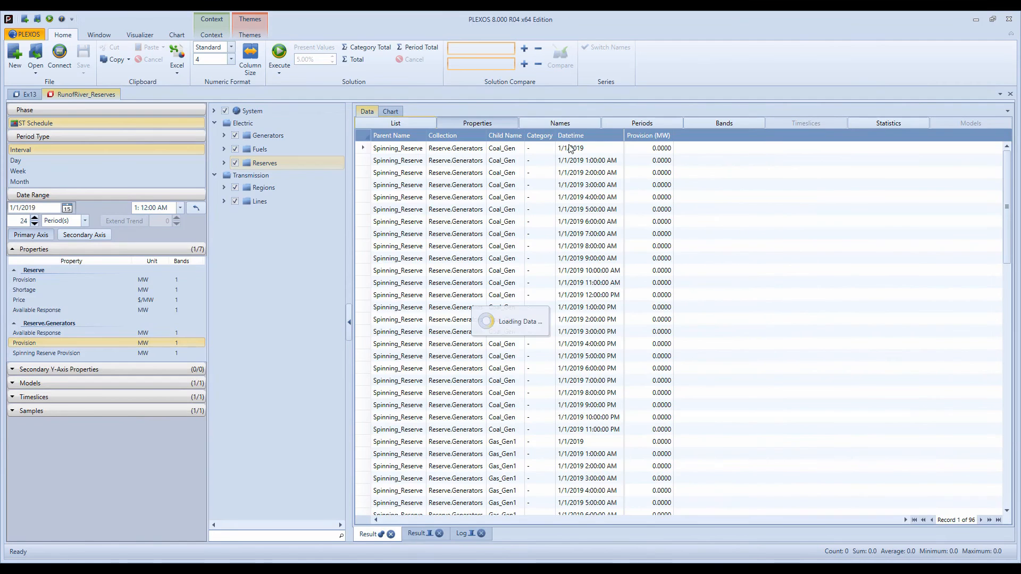
left_click(560, 121)
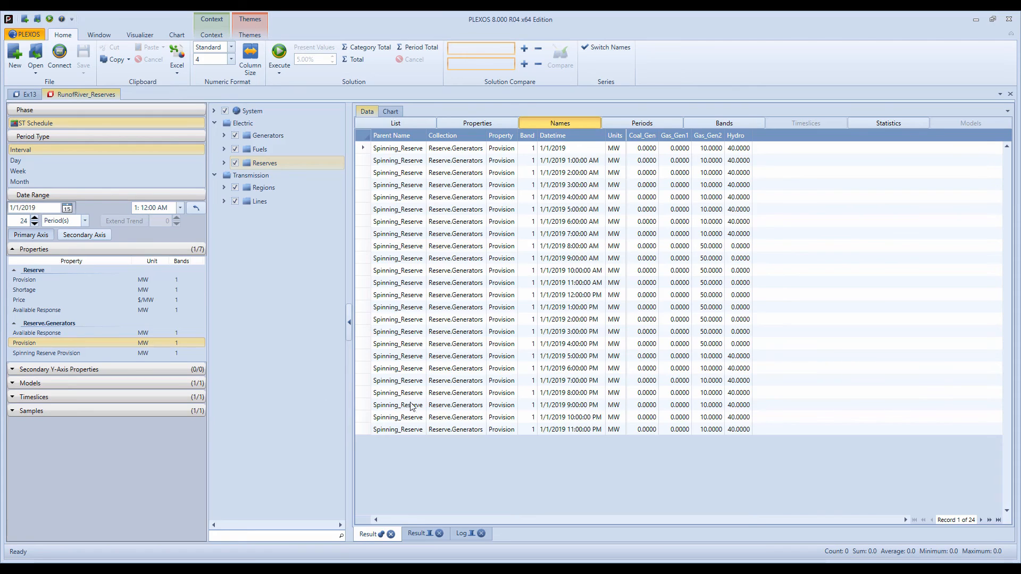
- Query the Reserve.Generators Available Response and compare the generators' sum in the first interval with the earlier reserve-level results
left_click(39, 333)
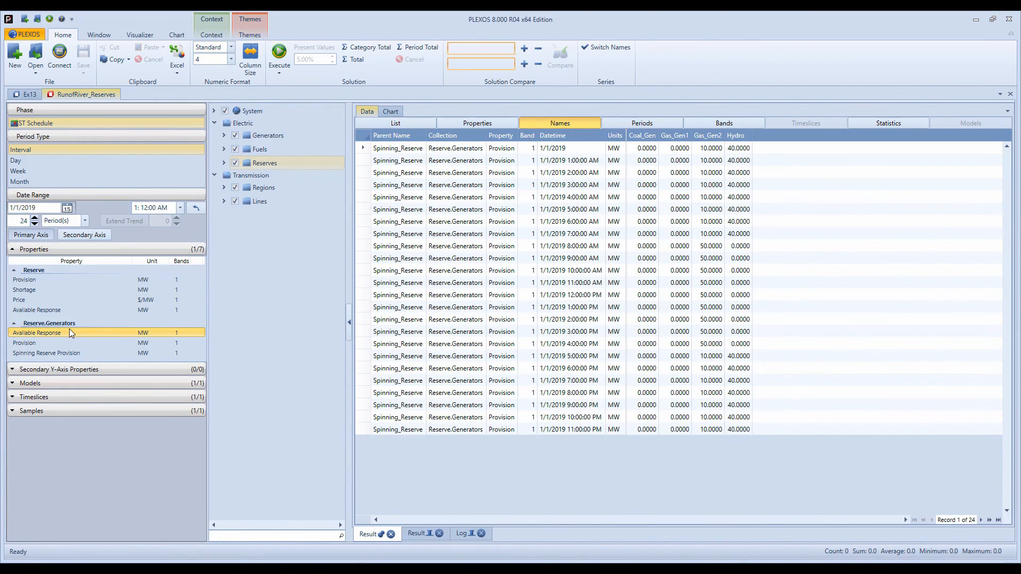
left_click(279, 52)
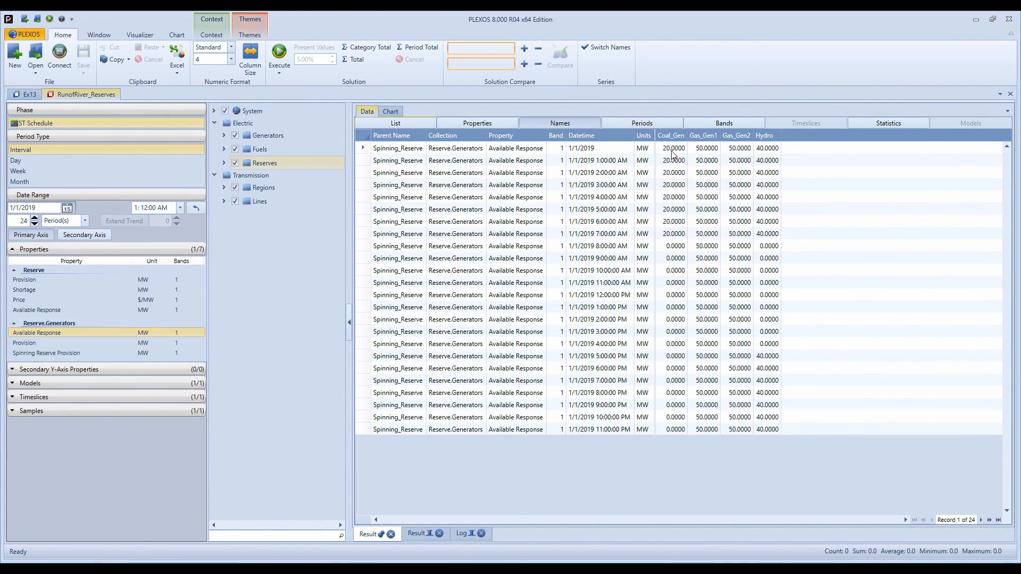
left_click_drag(673, 154, 760, 154)
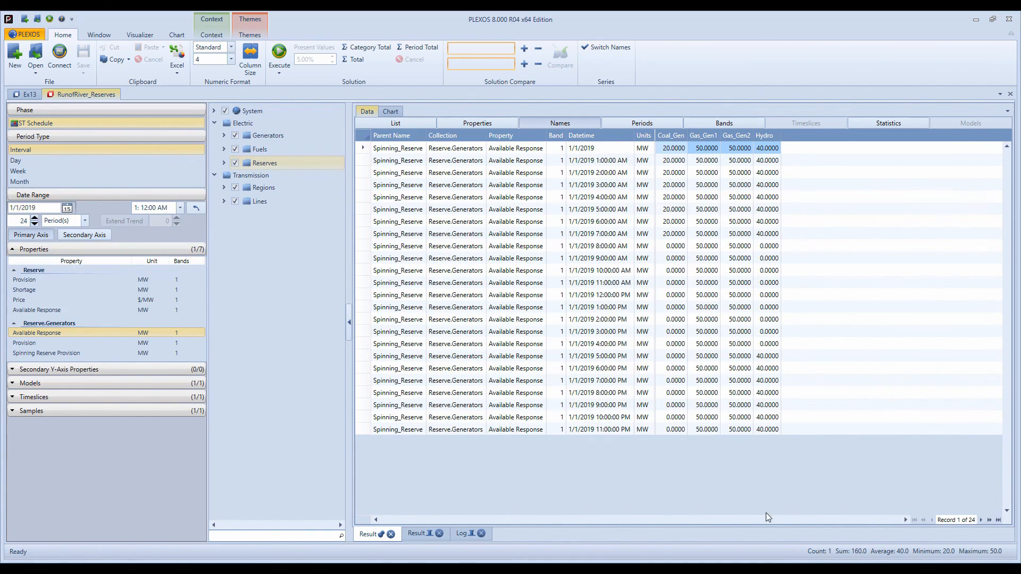
left_click(413, 535)
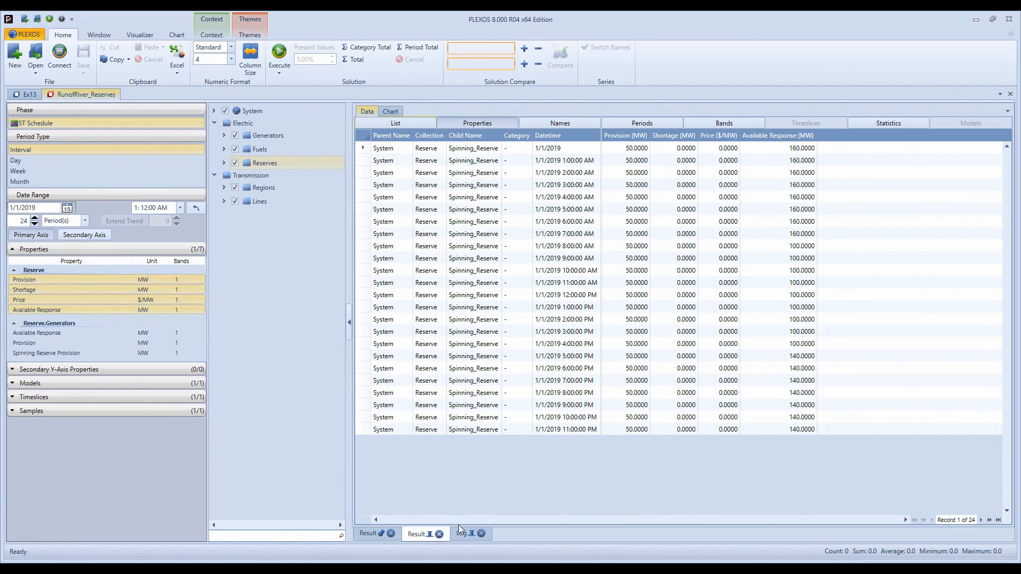